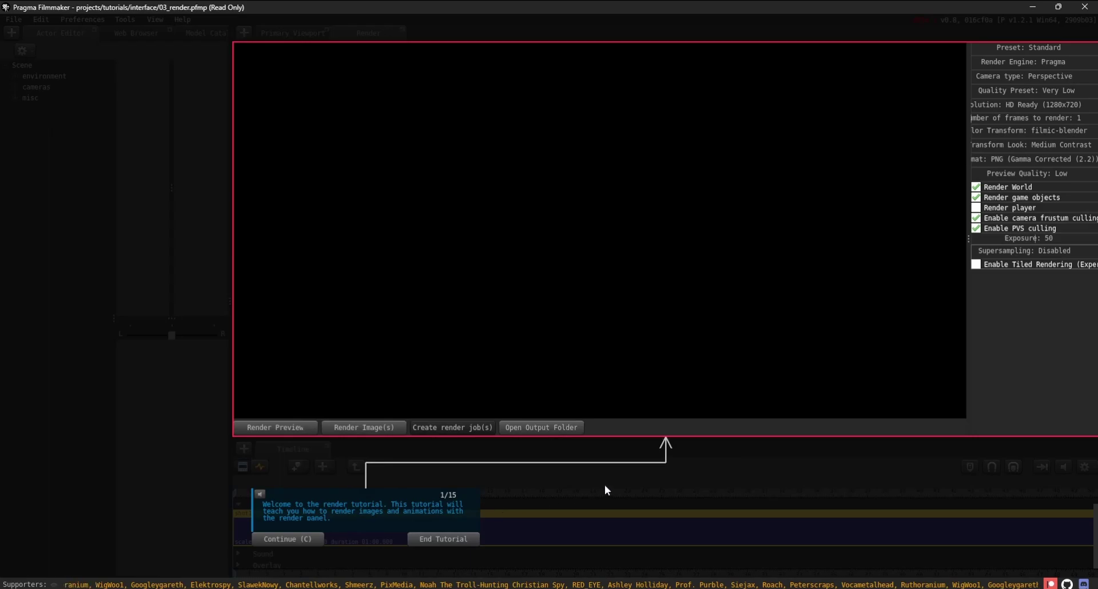
Advance the render tutorial to step 2 and read the render option tooltips.
click(307, 538)
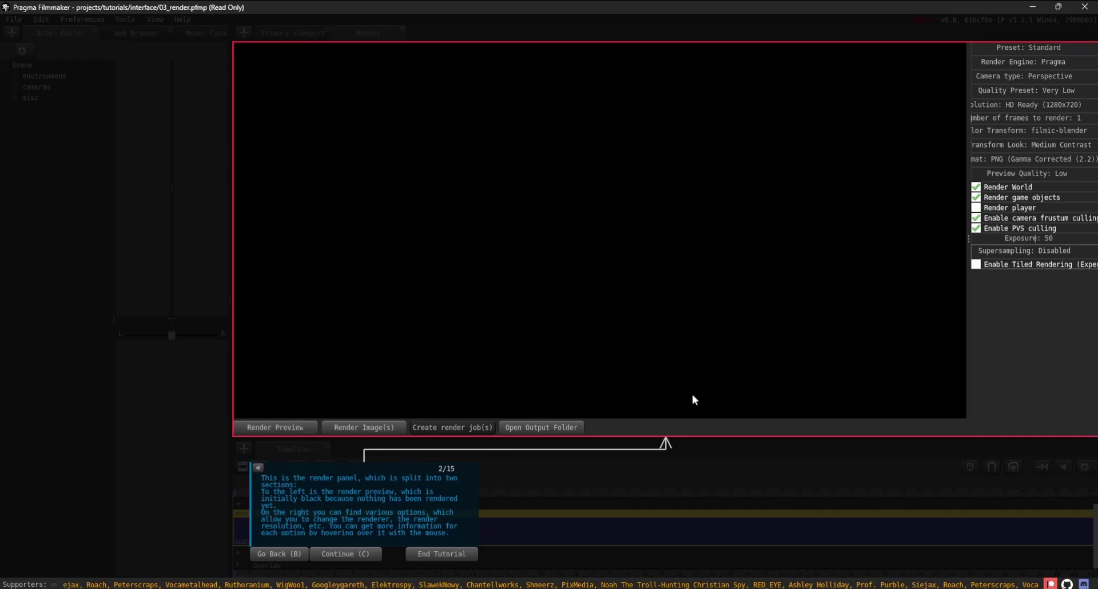
mouse_move(1023, 60)
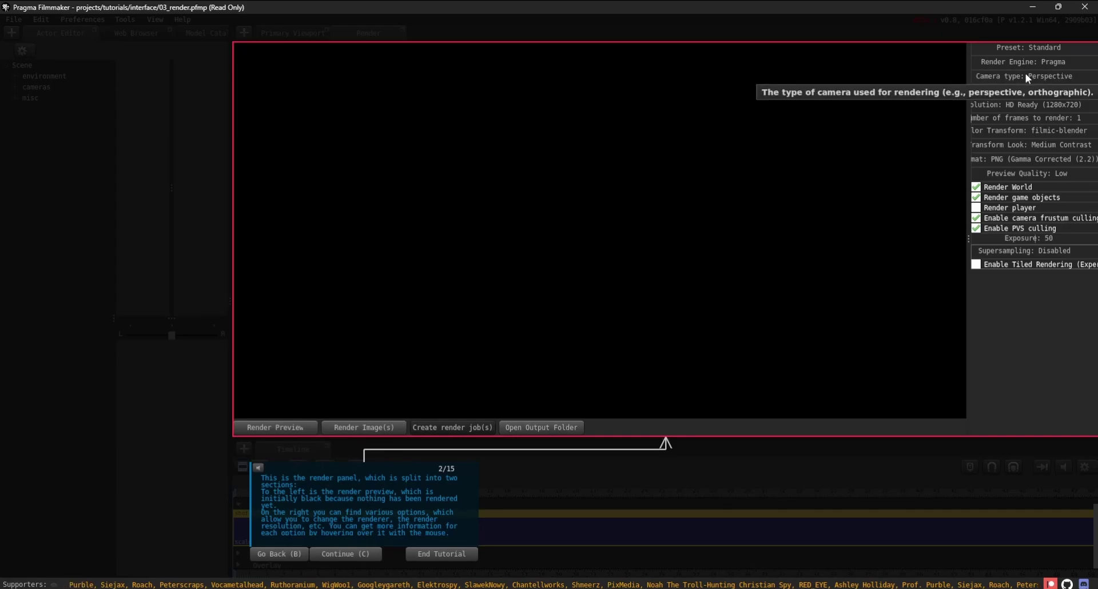
mouse_move(1017, 105)
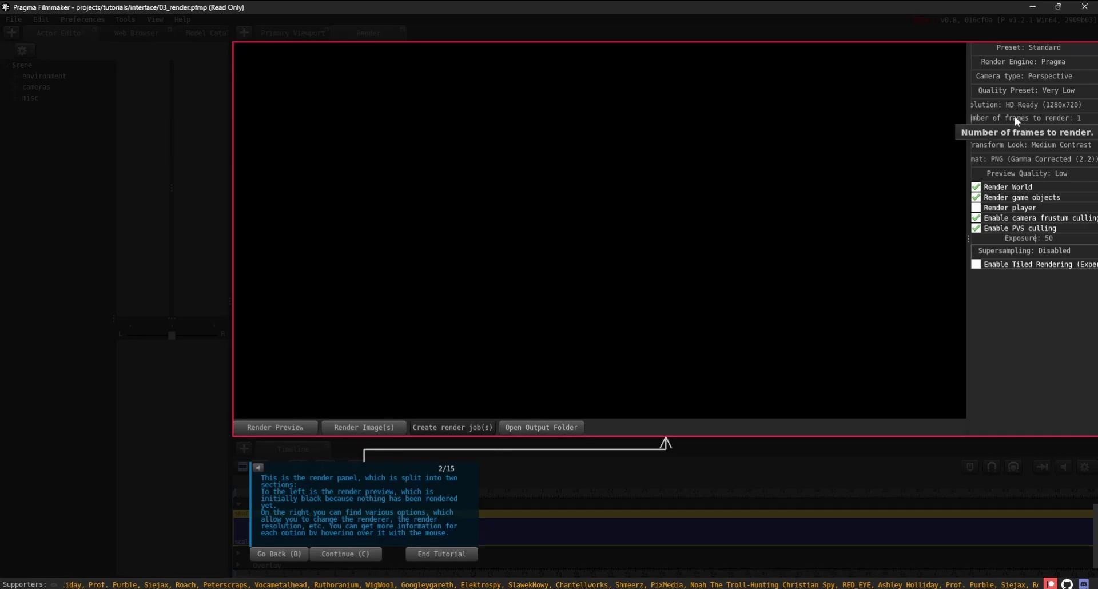
Advance to the render engine explanation and switch the render engine from Pragma to Cycles X.
click(349, 554)
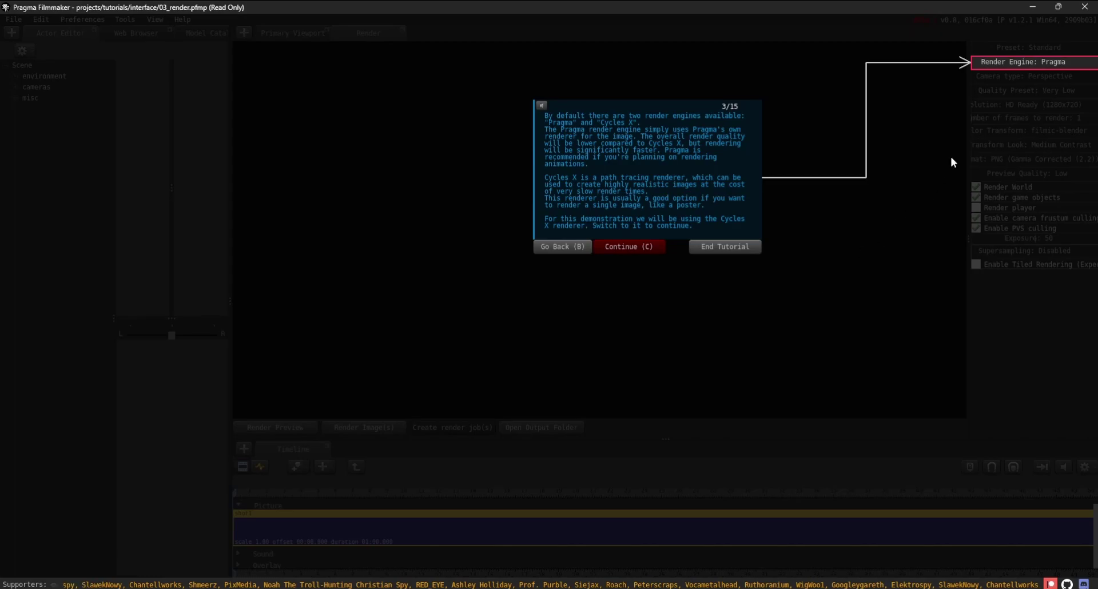
click(994, 64)
Advance the tutorial and render the dining room at full resolution with Cycles X.
click(660, 251)
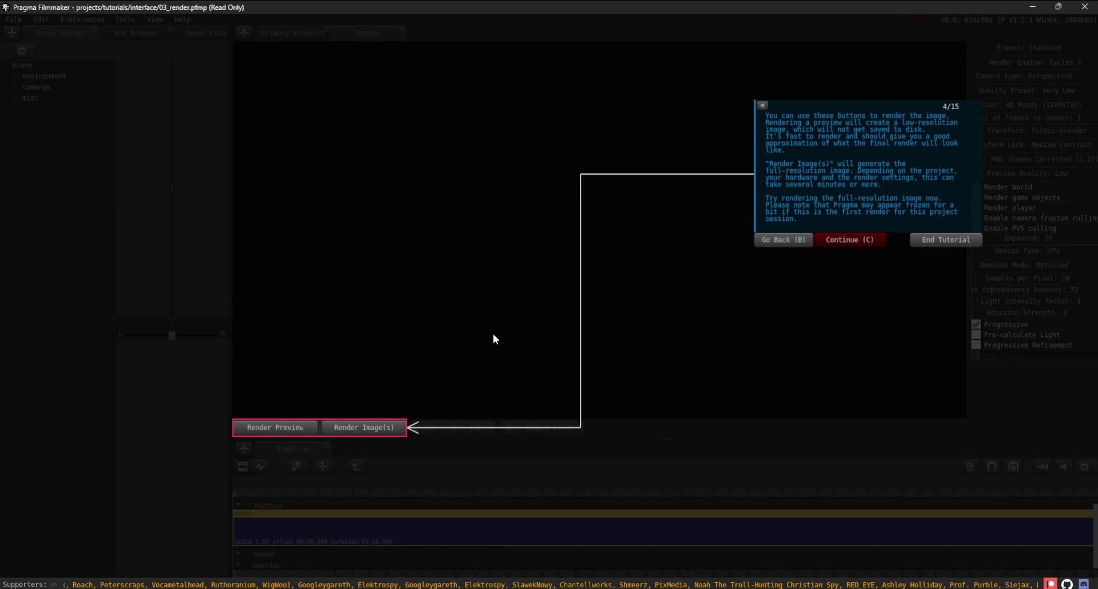
click(399, 430)
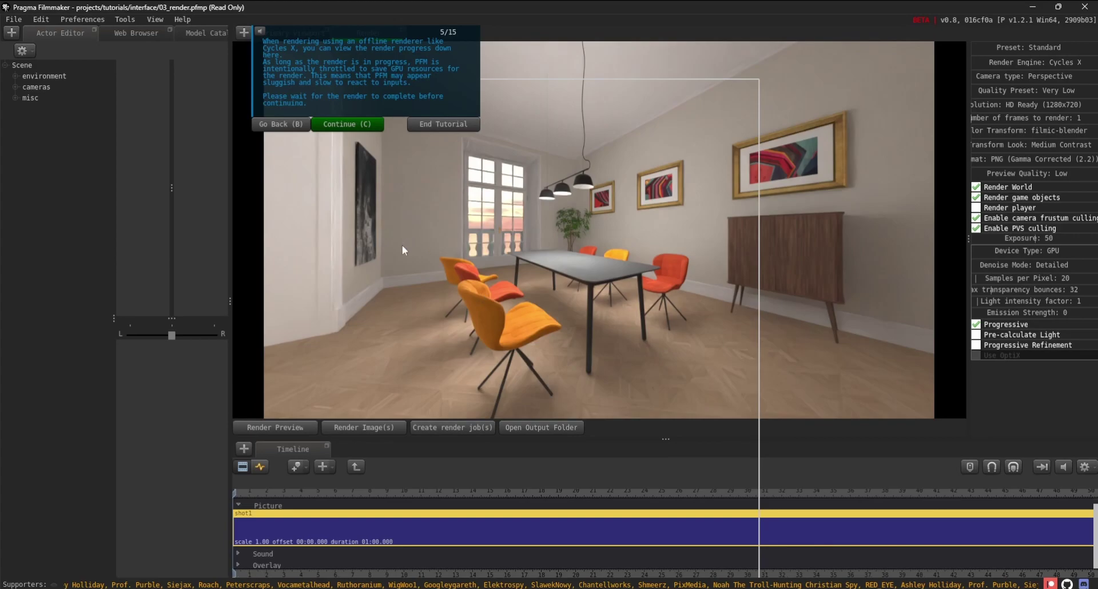
Once the render finishes, advance the tutorial to step 6 about the automatically saved image.
click(349, 124)
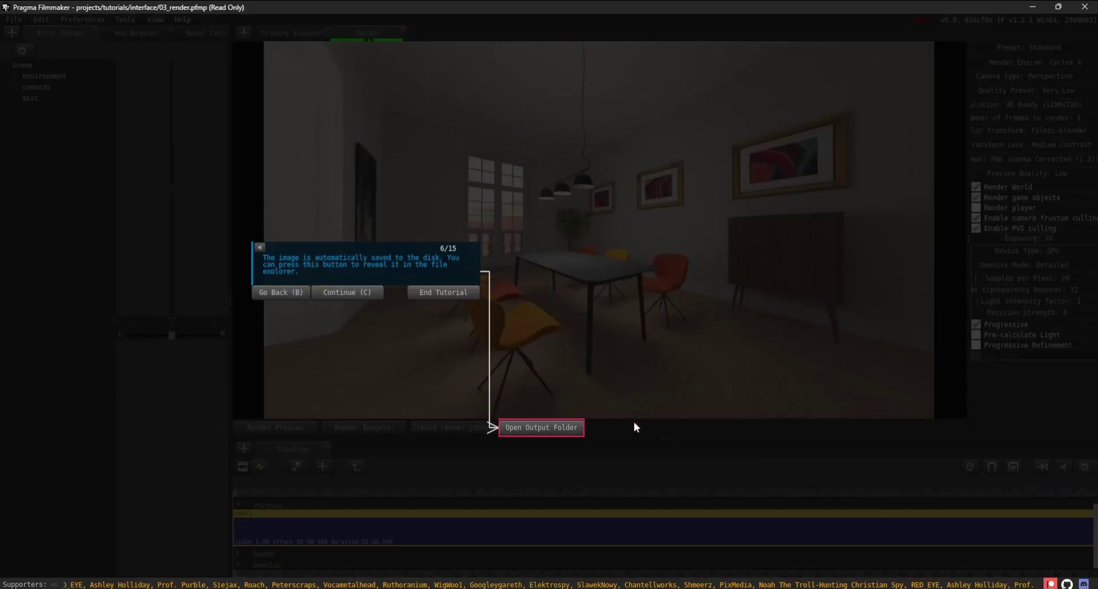
Open the shot1 output folder, view frame0001.png, then delete it and close the folder.
click(545, 427)
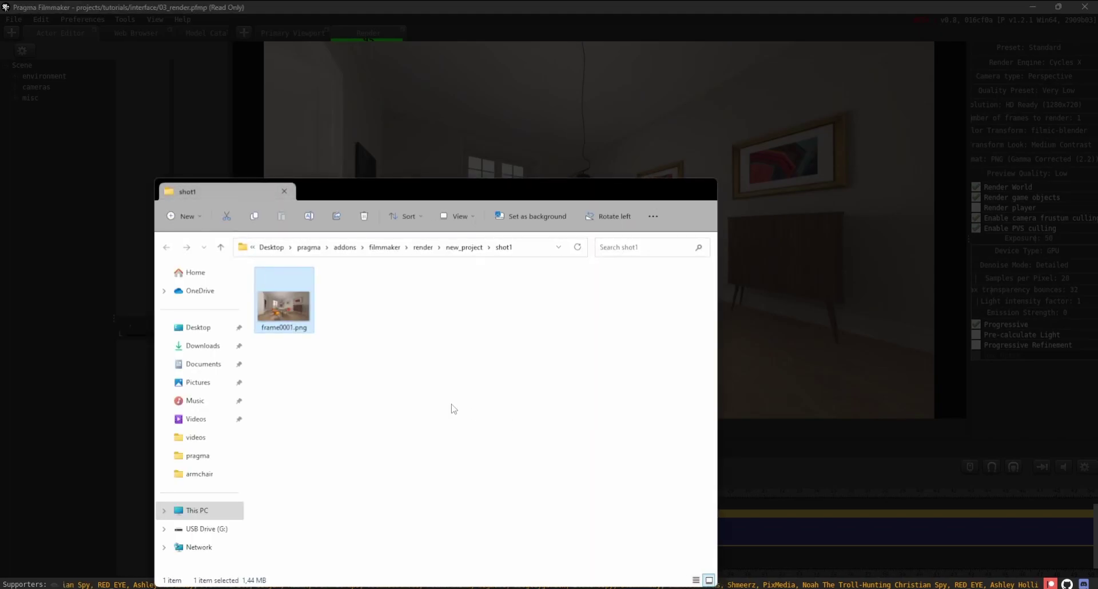
double_click(288, 314)
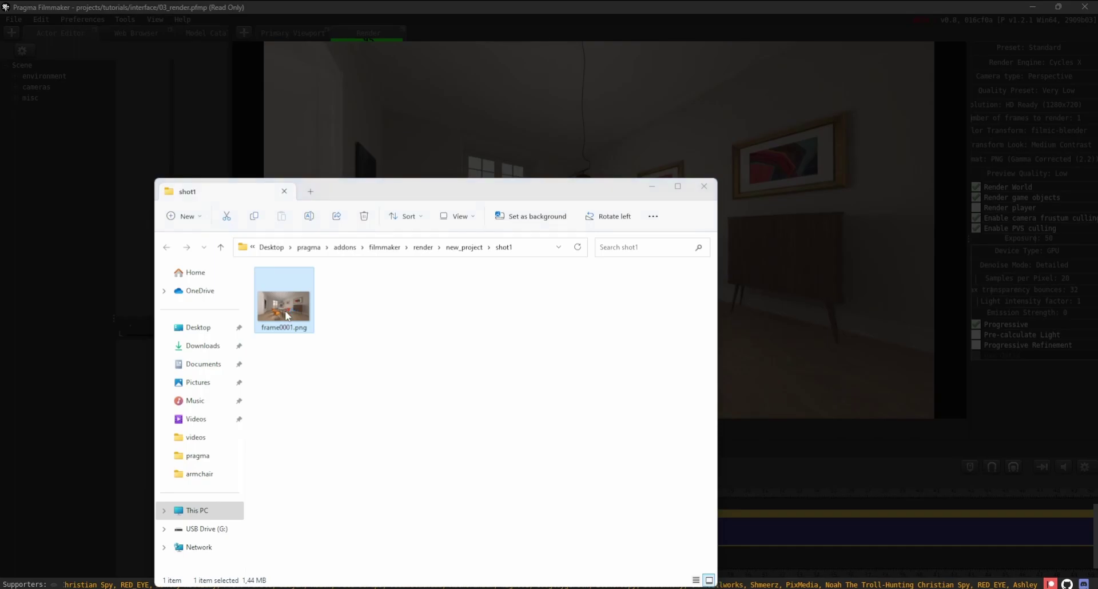
click(747, 16)
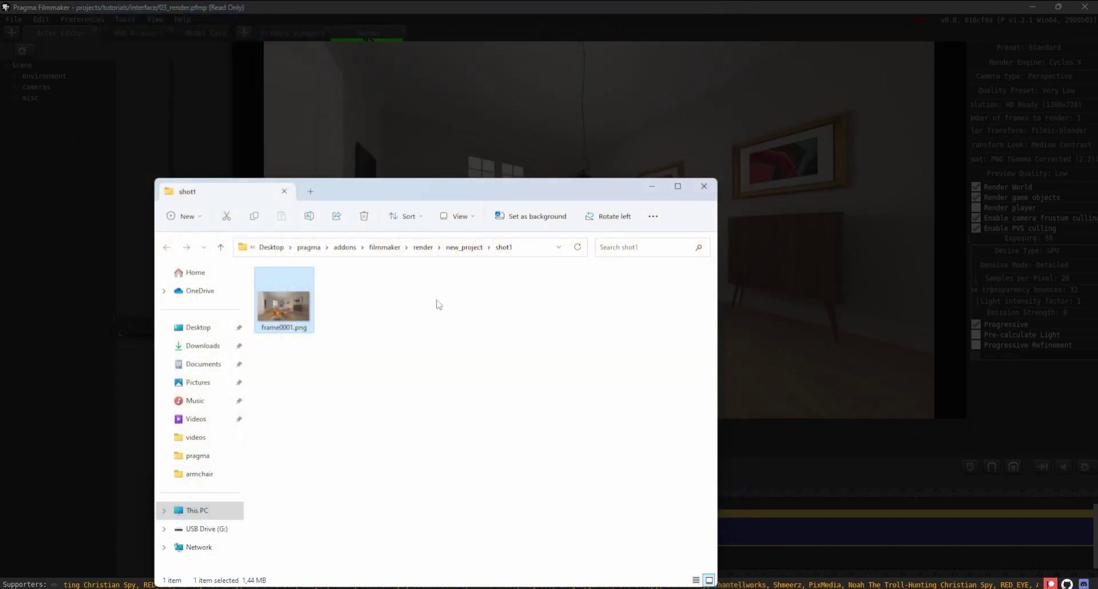
key(Delete)
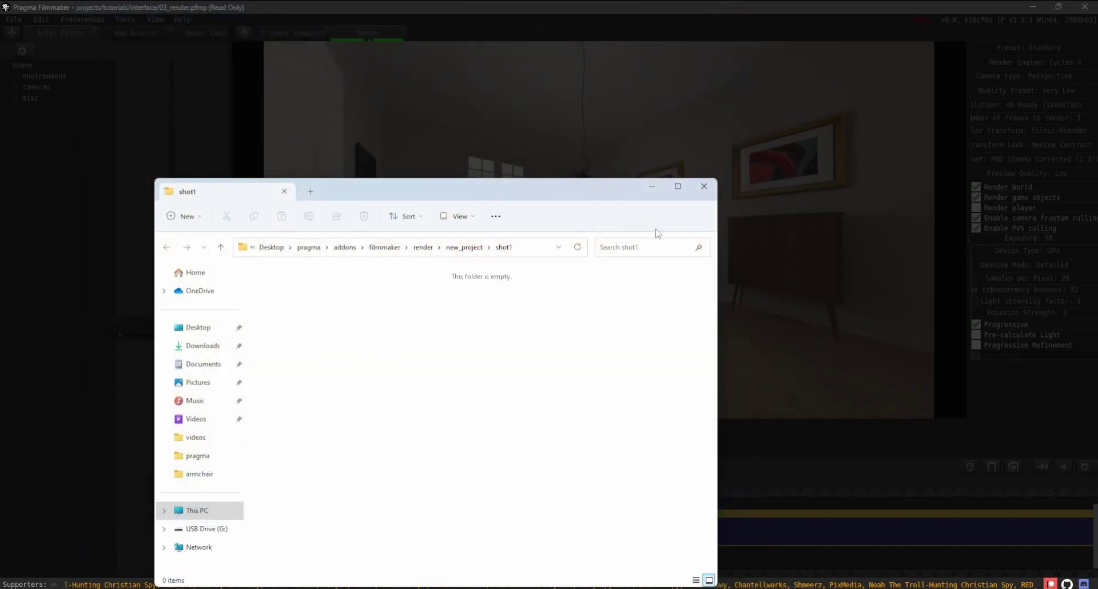
click(704, 185)
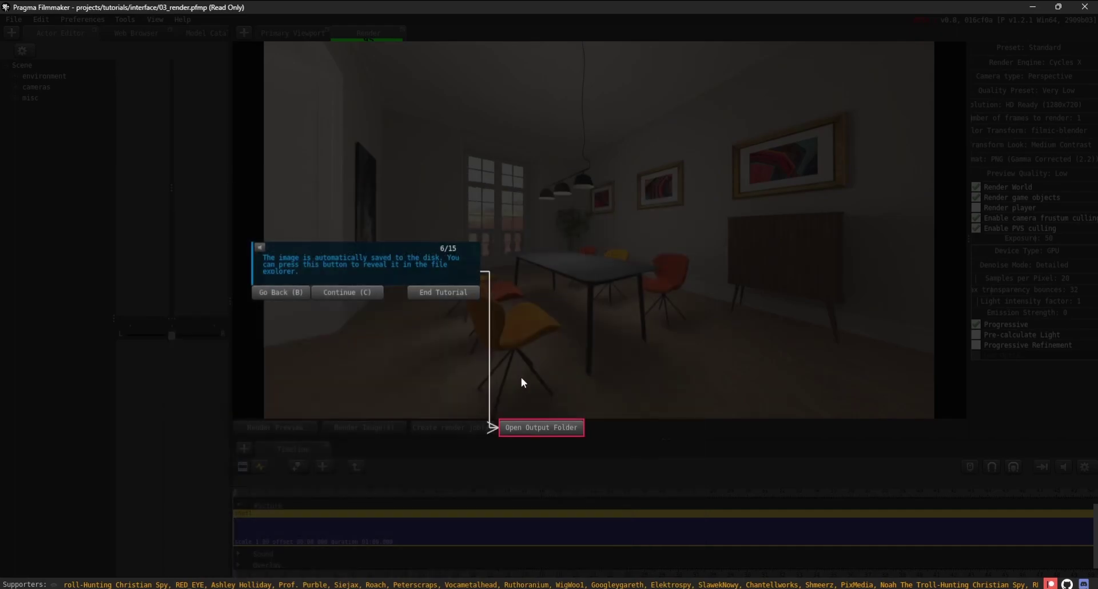
Advance to tutorial step 7 and create a render job for the scene.
click(360, 294)
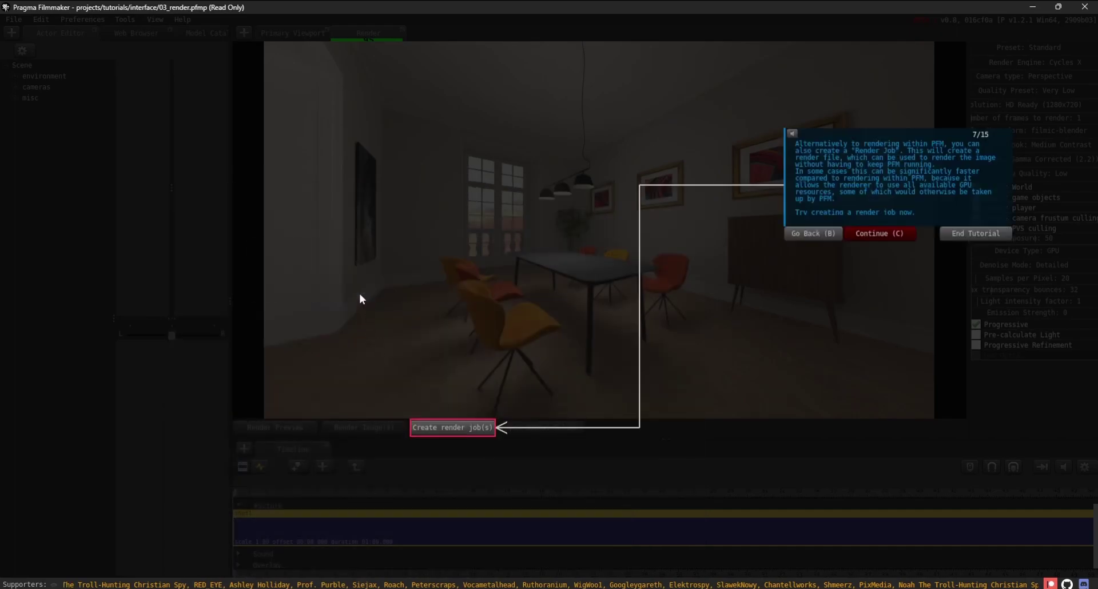
click(472, 433)
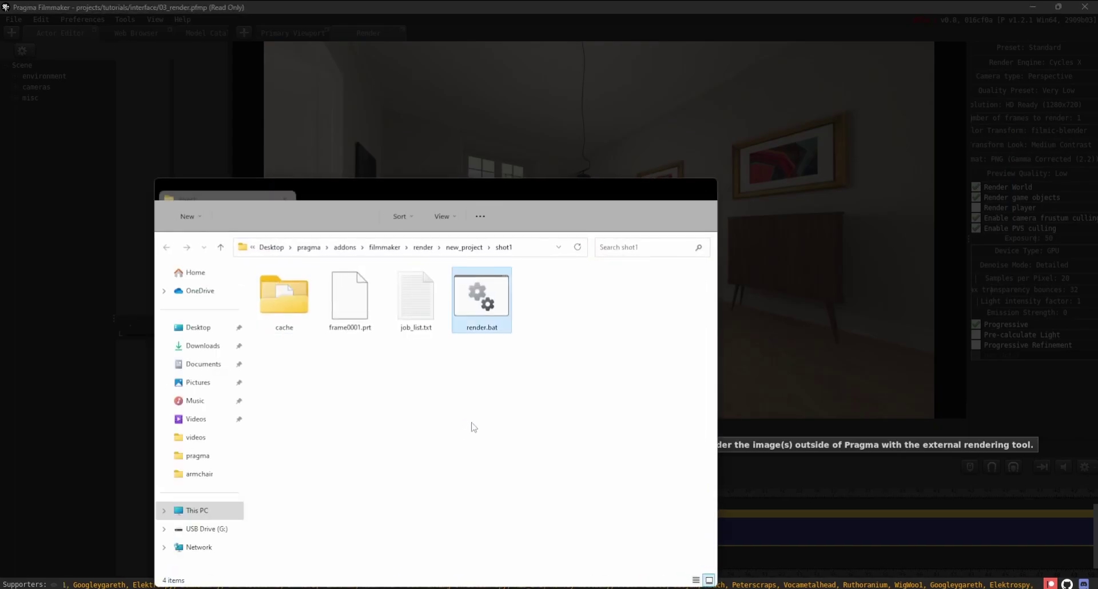
Move the shot1 folder window aside to uncover the tutorial.
drag(336, 198, 550, 374)
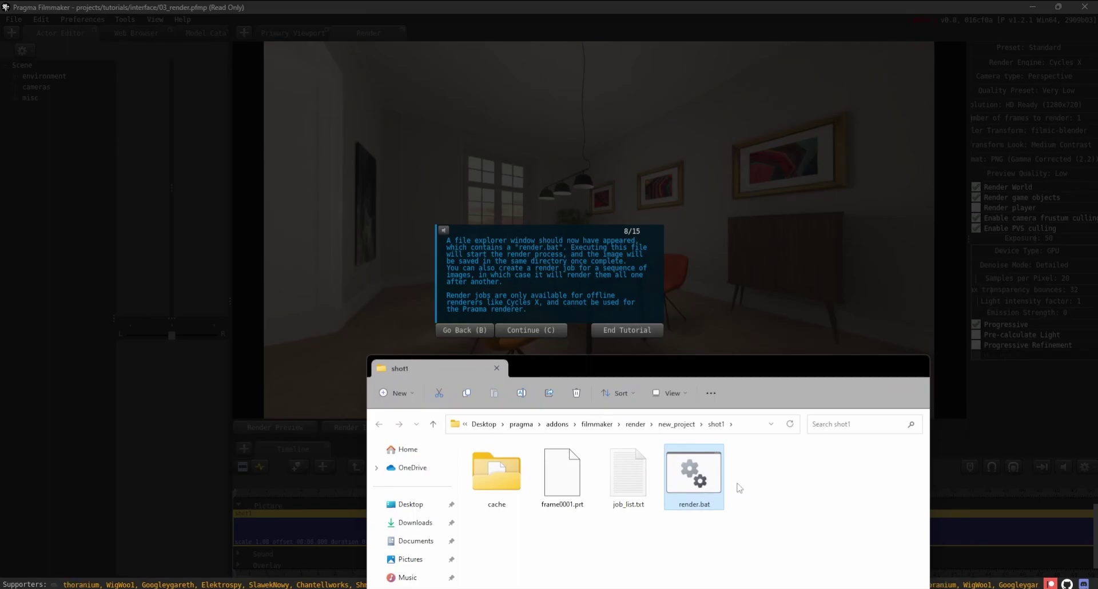
Run render.bat and let the console finish the job with 1 succeeded, 0 failed.
double_click(712, 487)
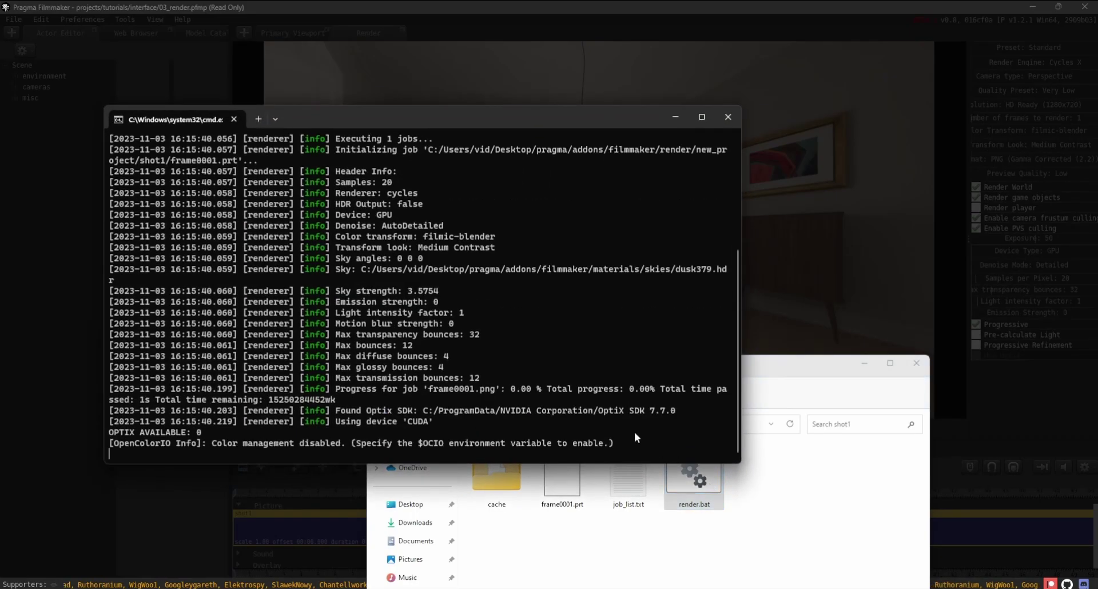
drag(321, 115, 636, 18)
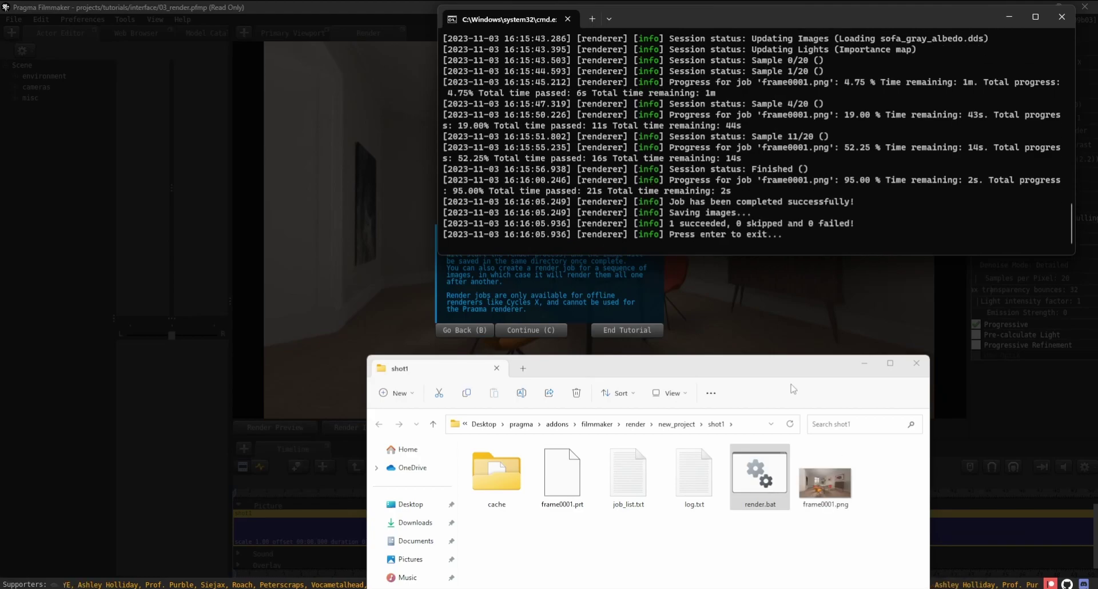
key(Return)
View the newly rendered frame0001.png in shot1, then close the preview.
click(579, 464)
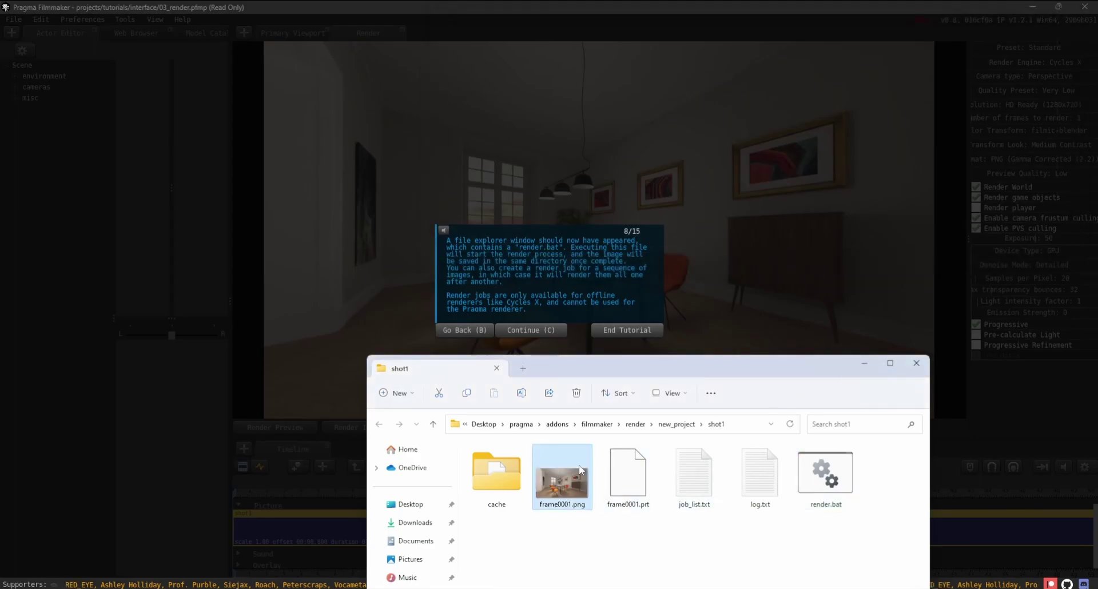
double_click(579, 464)
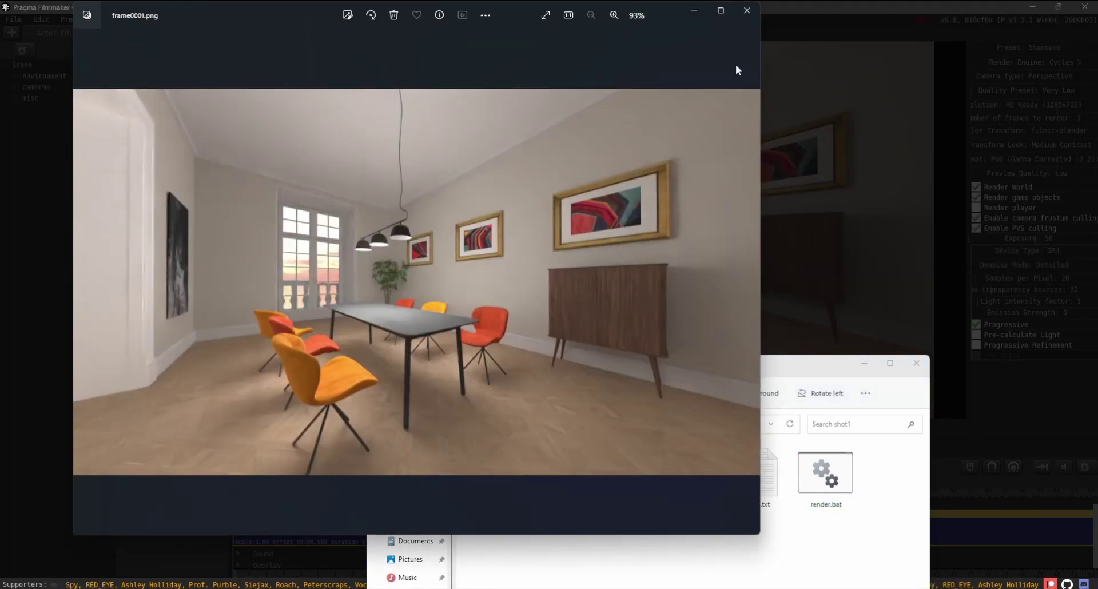
click(748, 13)
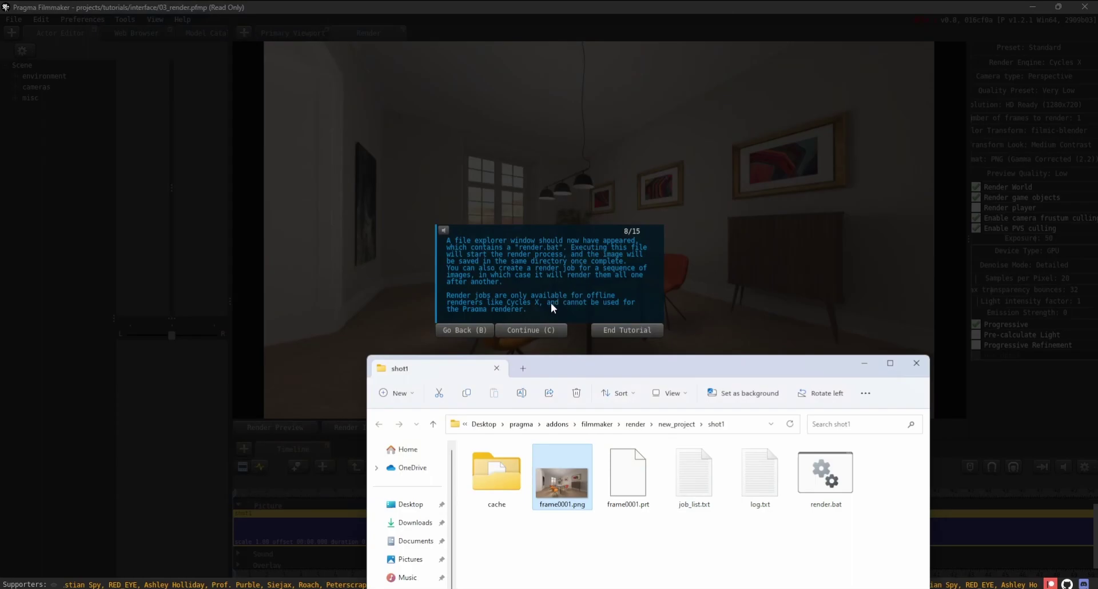
Set the render preset to VR with the Pragma engine and advance the tutorial.
click(547, 329)
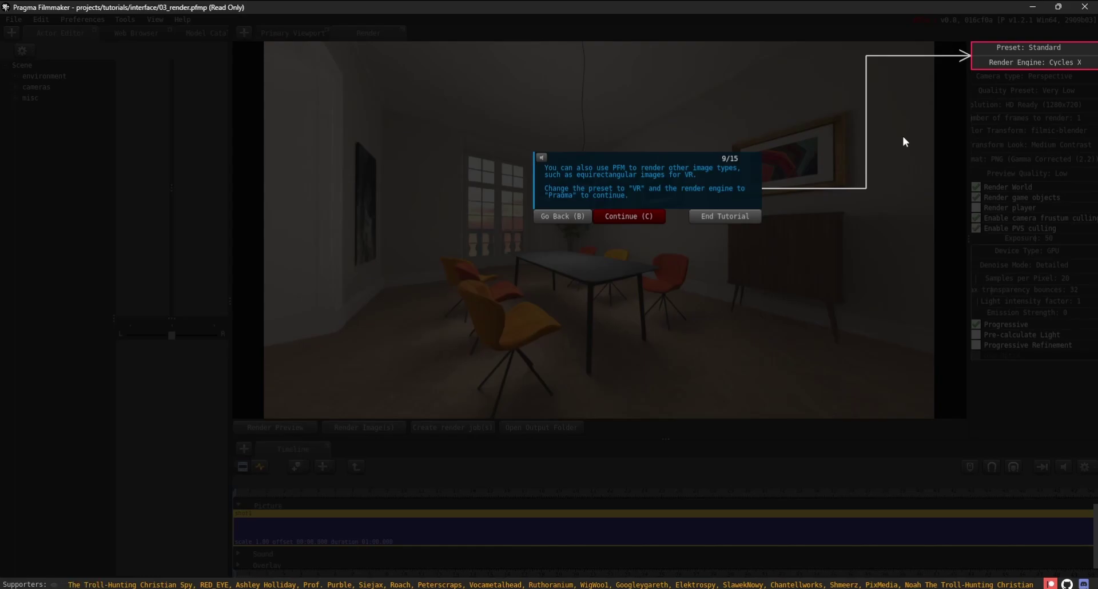
scroll(1062, 49, down, 1)
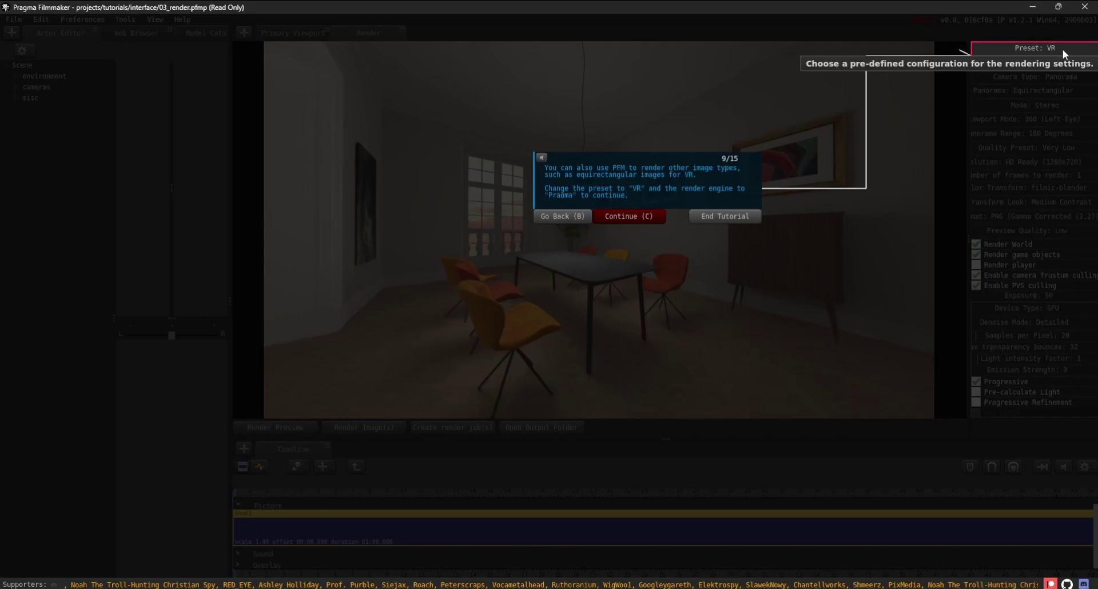
scroll(1065, 66, down, 1)
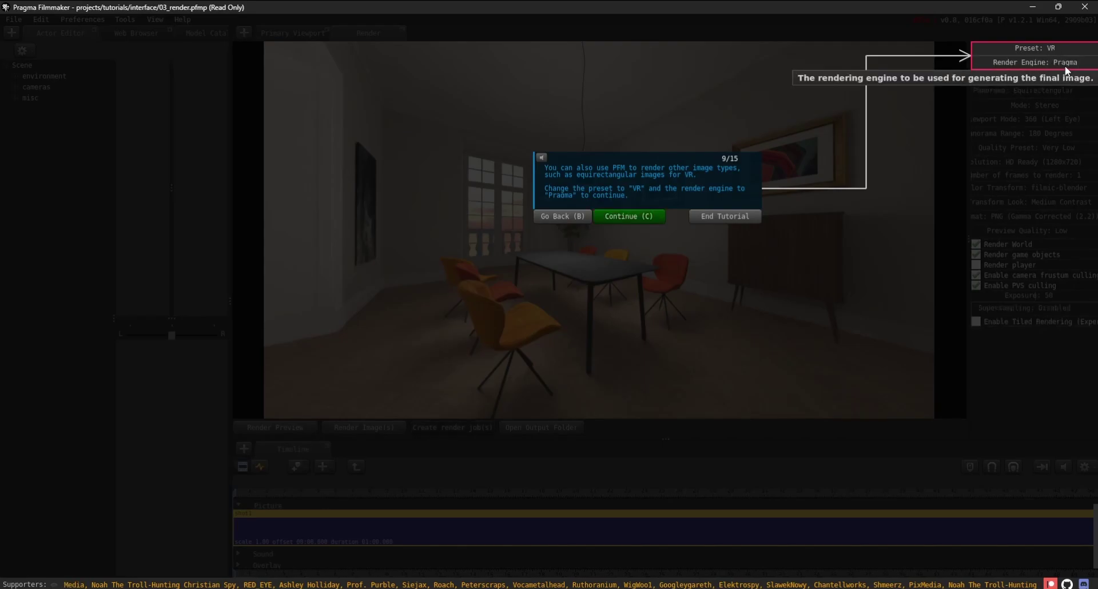
click(648, 218)
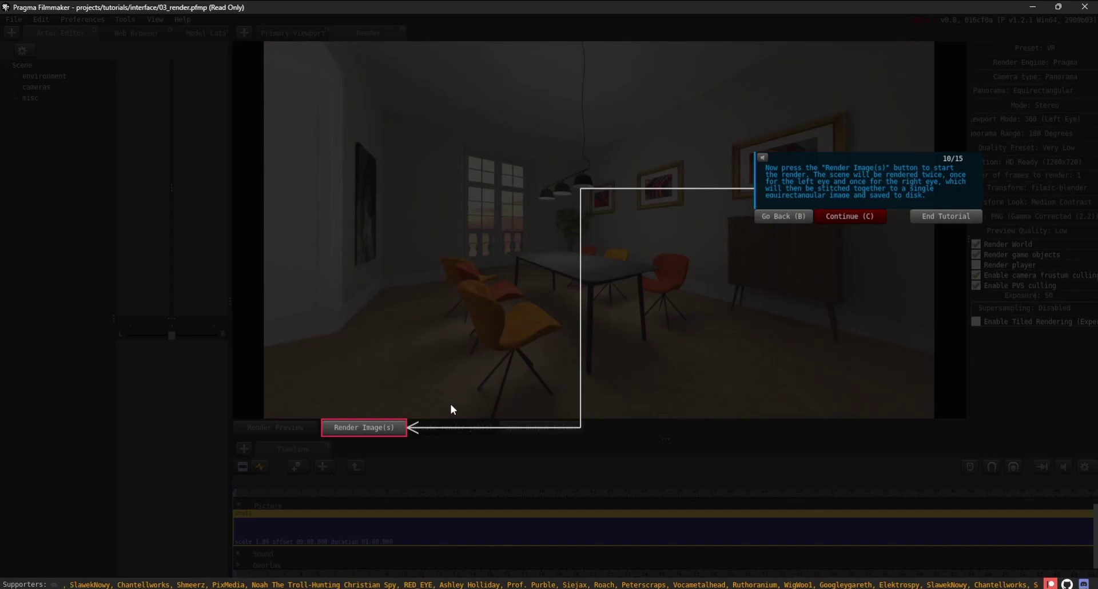
Render the VR stereo image and look around the 360-degree preview.
click(398, 434)
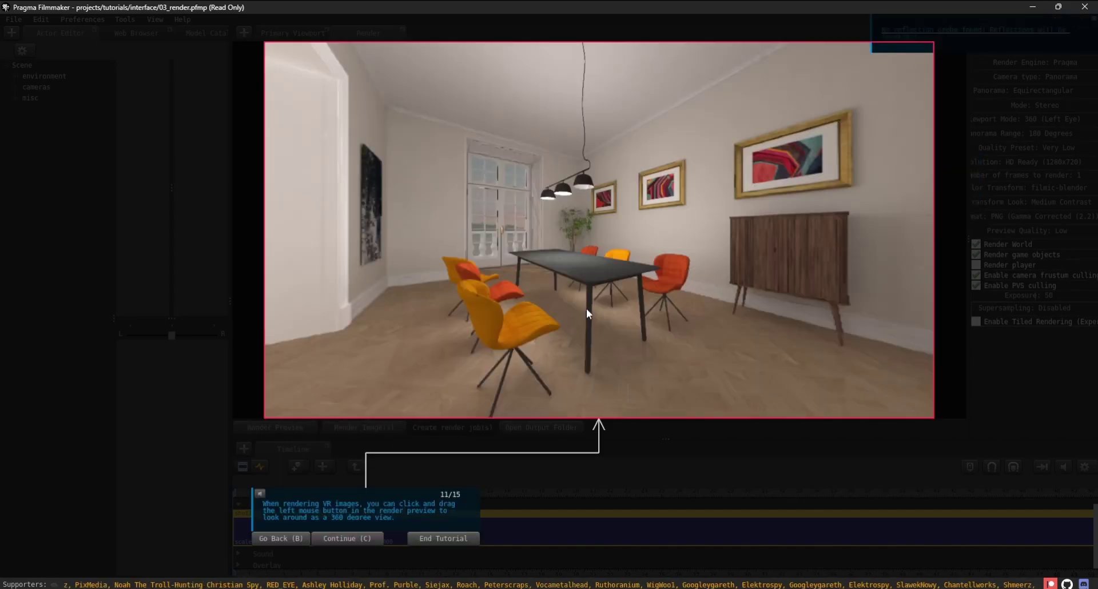
mouse_move(614, 264)
mouse_down()
mouse_move(608, 343)
mouse_move(514, 309)
mouse_move(509, 269)
mouse_move(578, 240)
mouse_move(624, 298)
mouse_move(635, 280)
mouse_move(572, 269)
mouse_move(616, 262)
mouse_up()
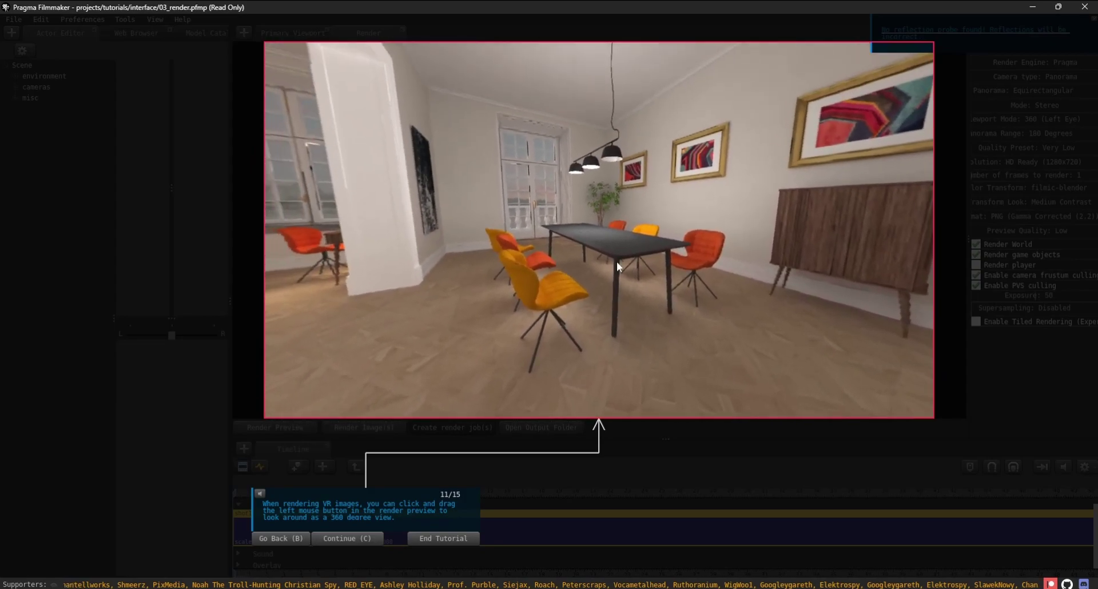
click(375, 539)
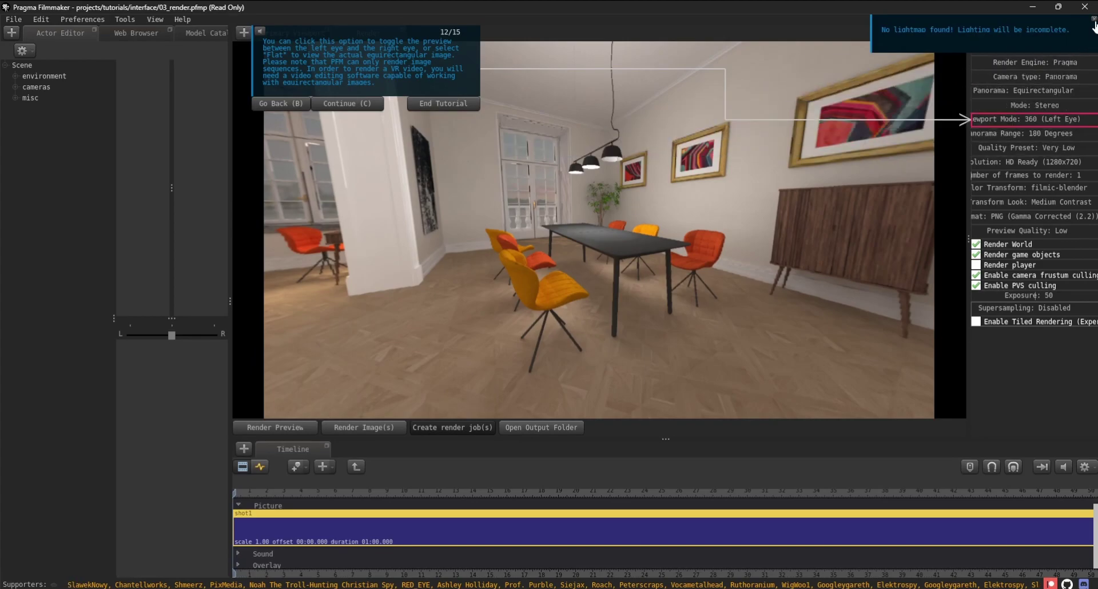
Cycle the preview through Right Eye, Flat and Left Eye modes, ending on 360 Left Eye.
click(1054, 120)
click(1054, 119)
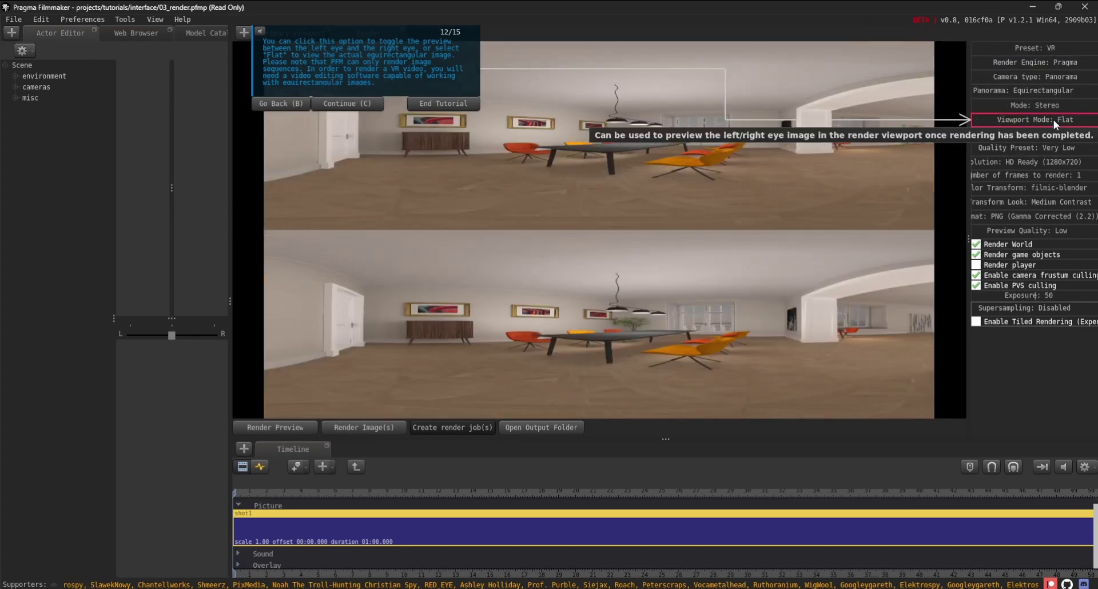
click(1002, 121)
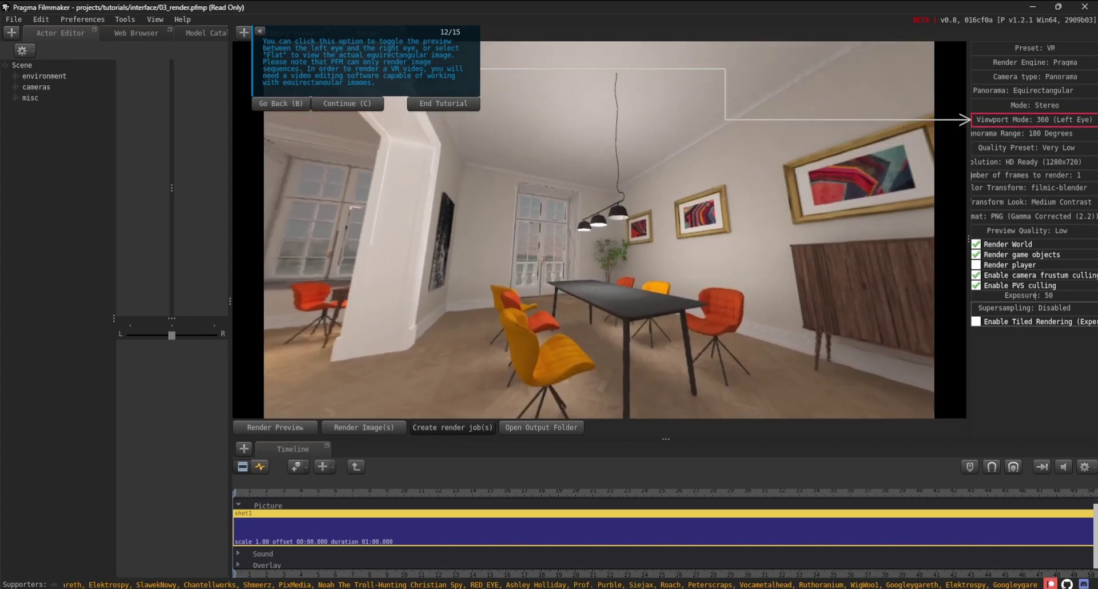
click(986, 122)
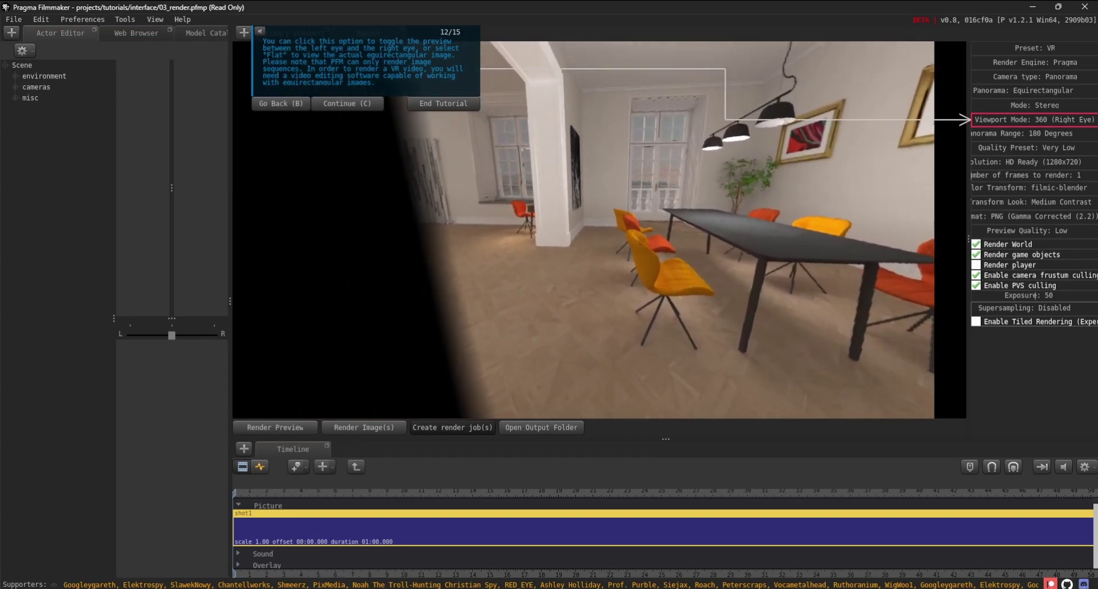
mouse_move(751, 220)
right_down()
mouse_move(715, 217)
mouse_move(751, 220)
right_up()
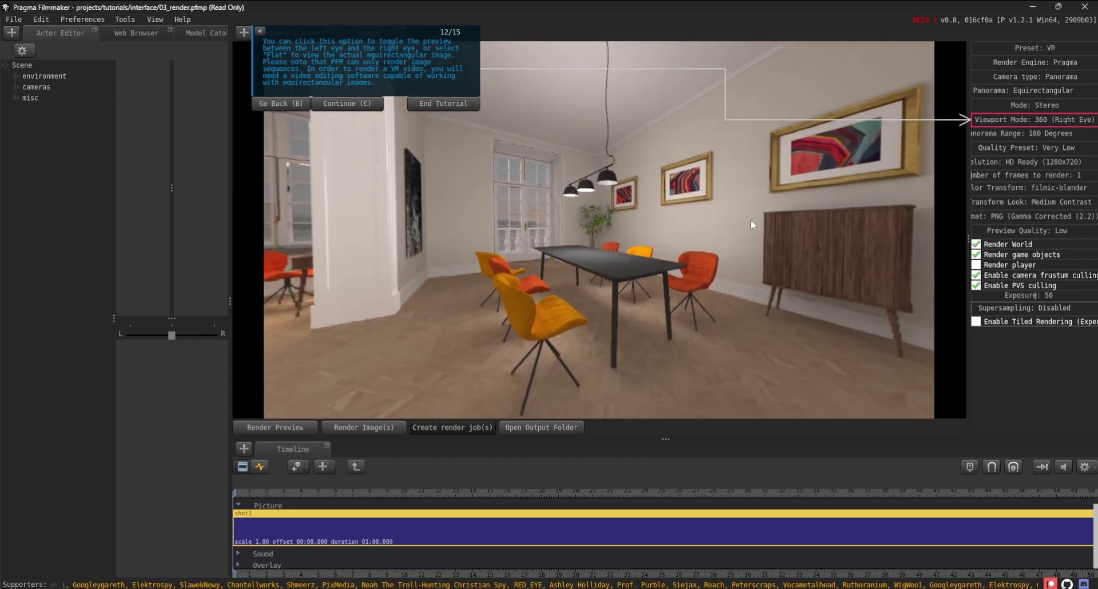
click(990, 122)
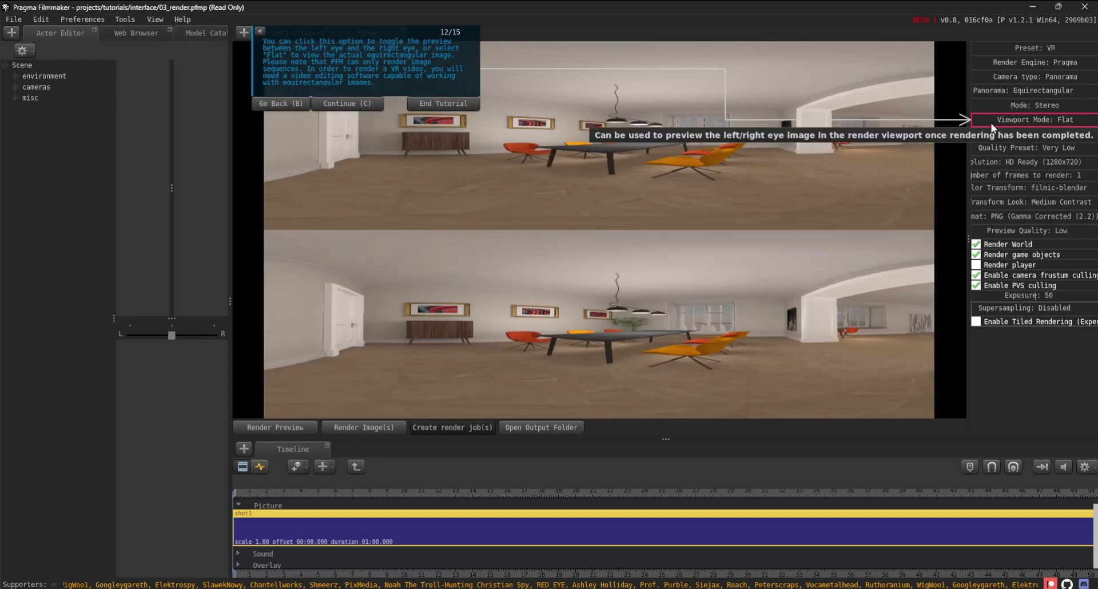
click(991, 122)
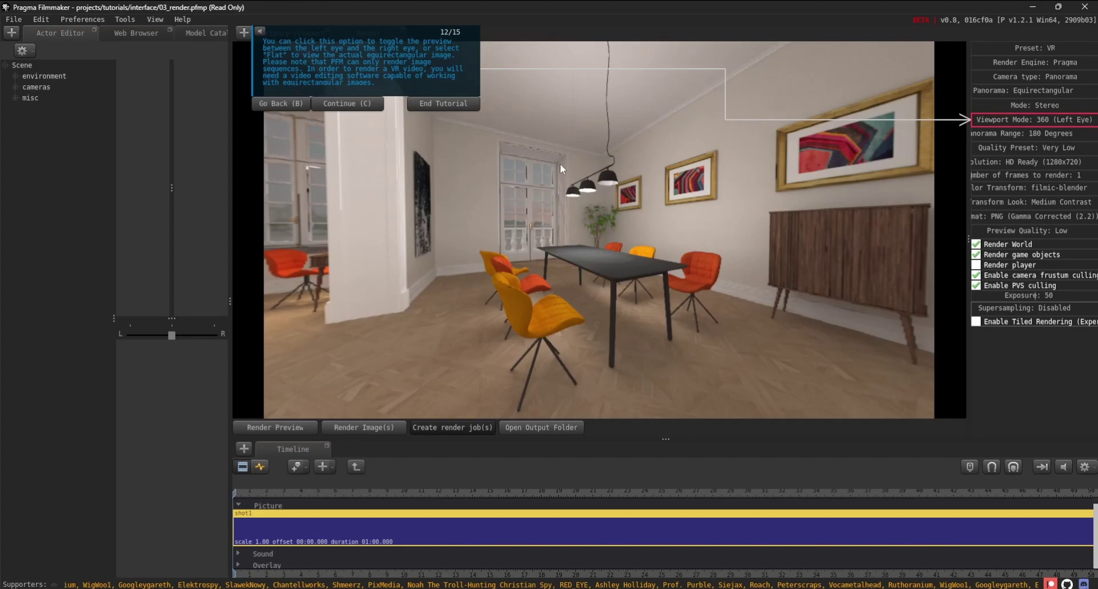
click(370, 106)
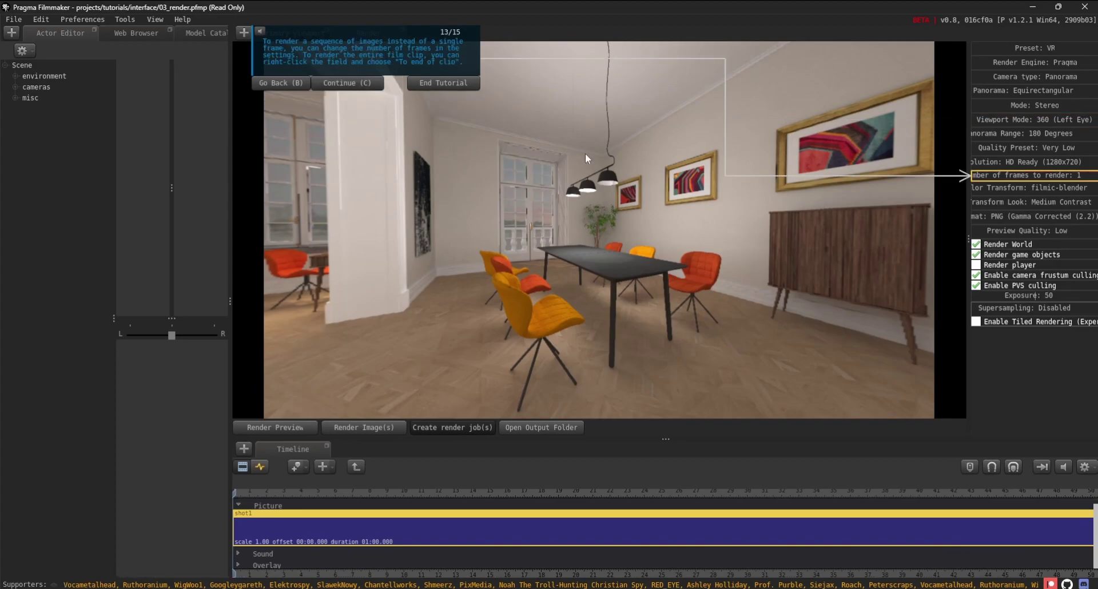
Widen the render settings panel and set Number of frames to 1440 via To end of clip.
drag(968, 218, 902, 220)
drag(940, 178, 976, 182)
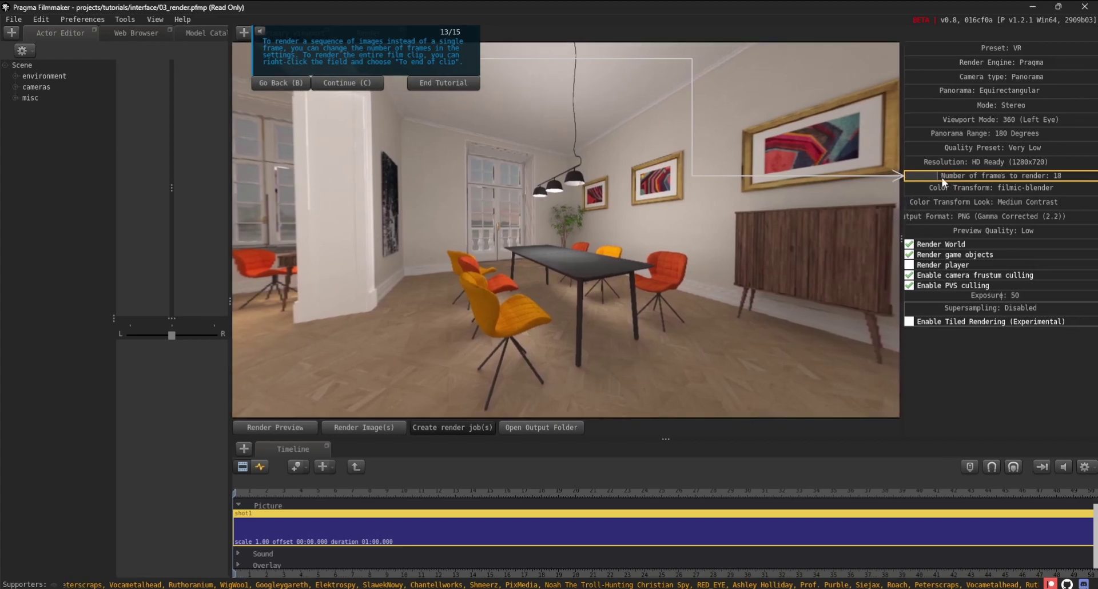
right_click(971, 176)
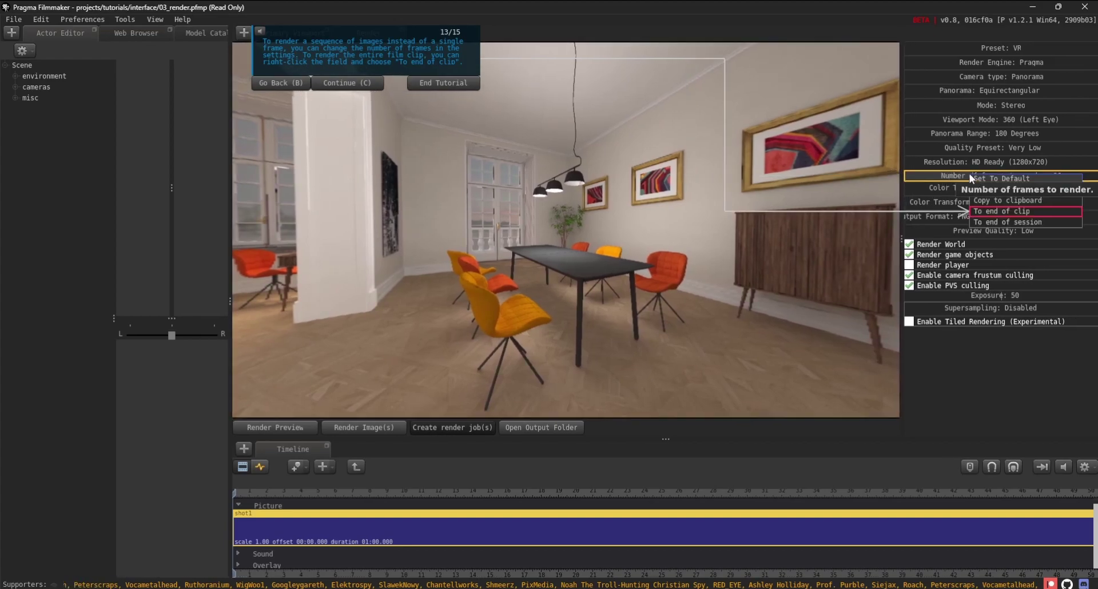
click(1015, 212)
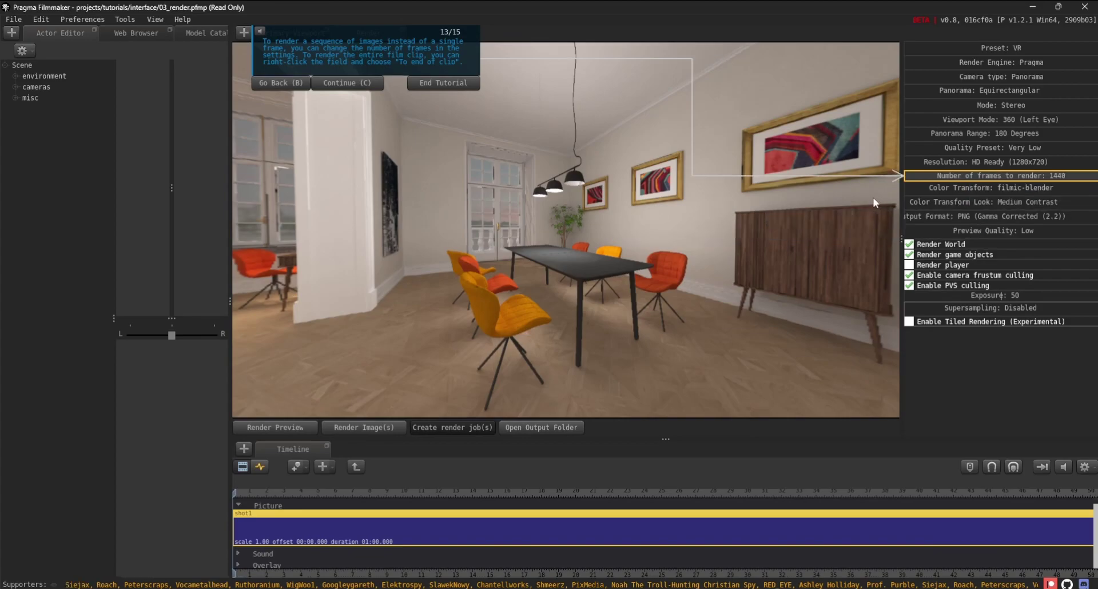
right_click(930, 176)
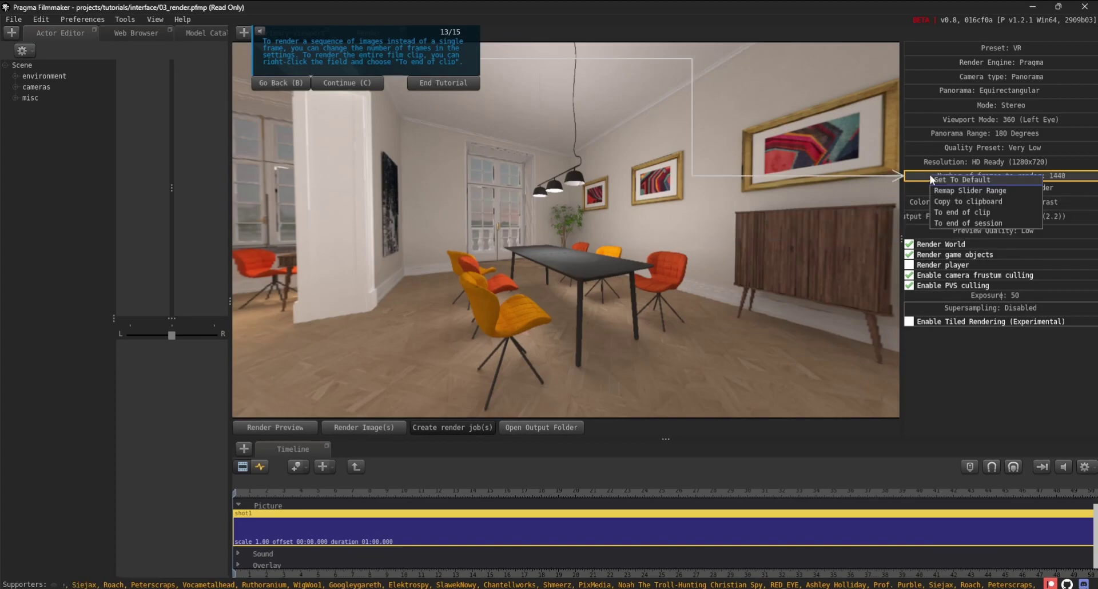
Advance the tutorial to step 14 of 15, the render panel tutorial's closing message.
click(366, 85)
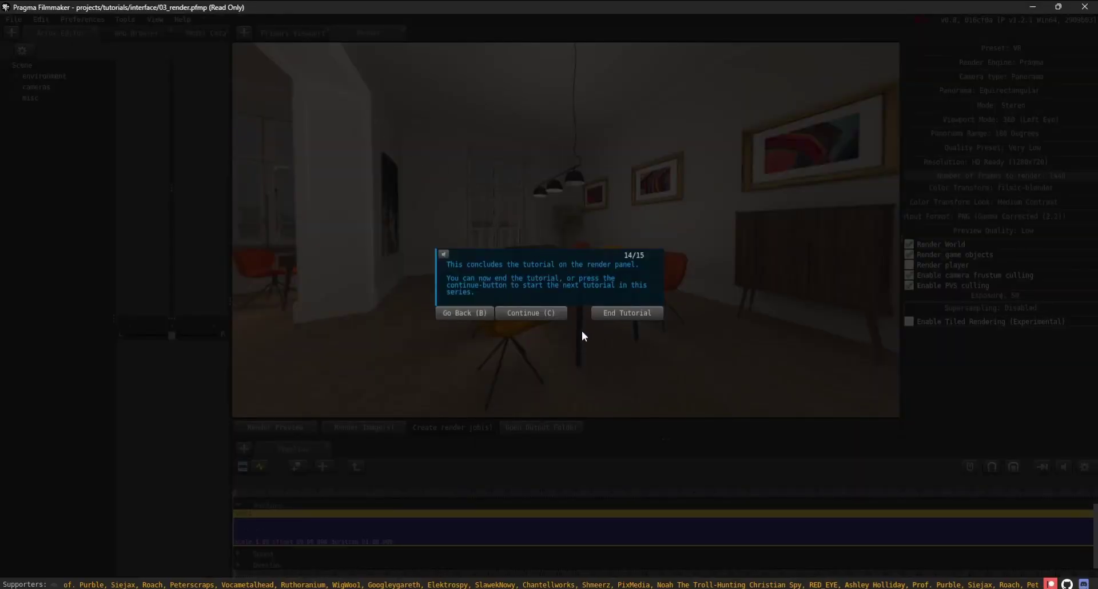